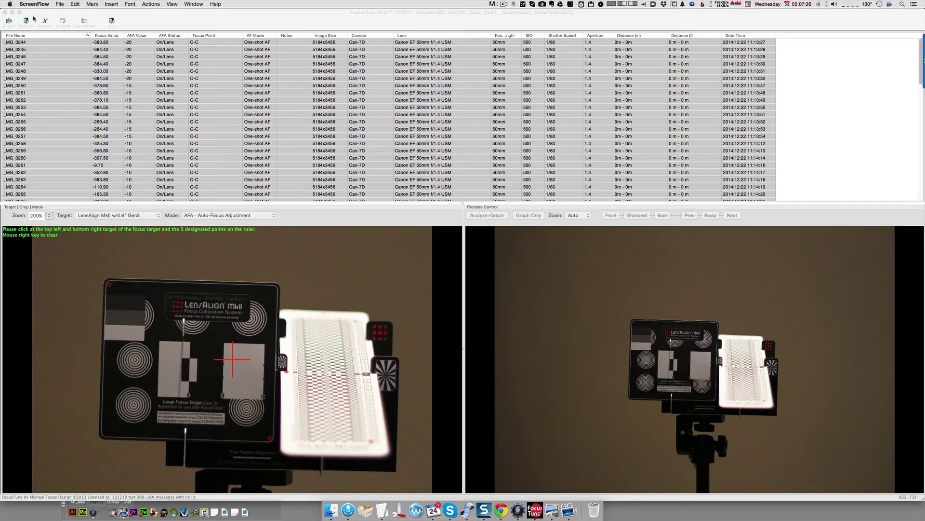
Step: Show the 100EOS7D image folder in Path Finder and open _MG_0244.JPG in a large Photo Mechanic preview
left_click(84, 22)
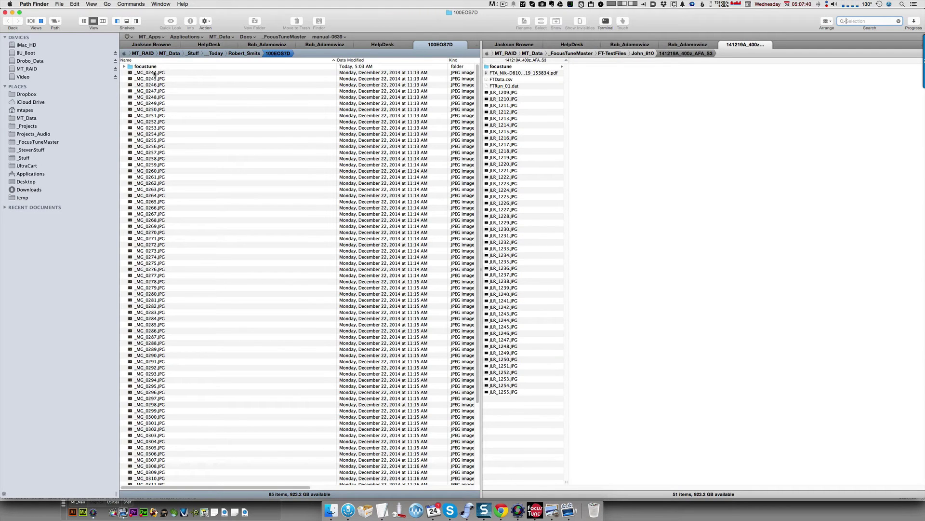
double_click(154, 73)
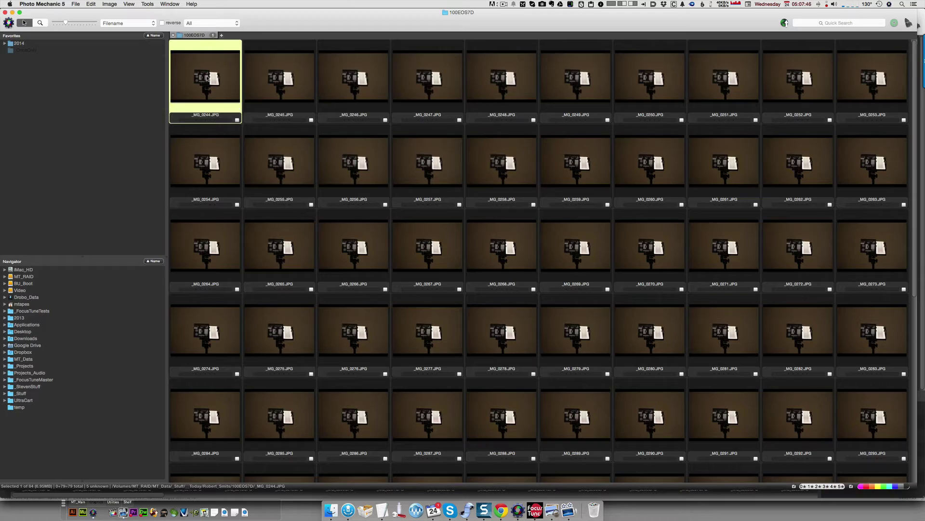
double_click(207, 79)
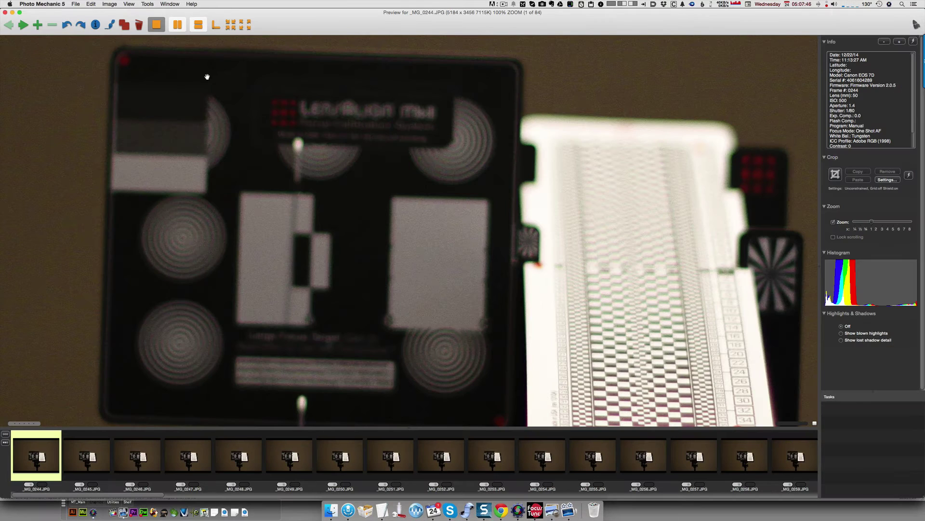
Step: Examine the focus target's sharpness at 100% zoom in each test shot from _MG_0244.JPG forward to _MG_0317.JPG
left_click(244, 271)
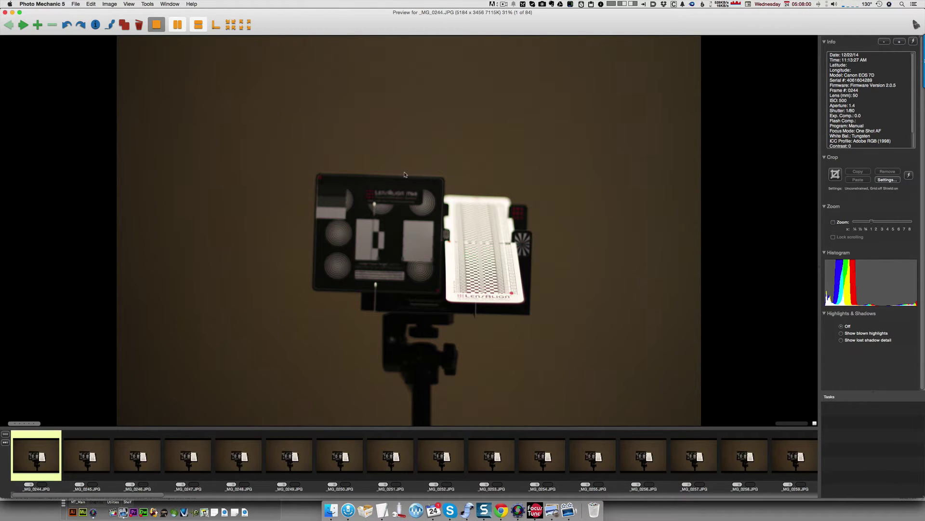
left_click(342, 205)
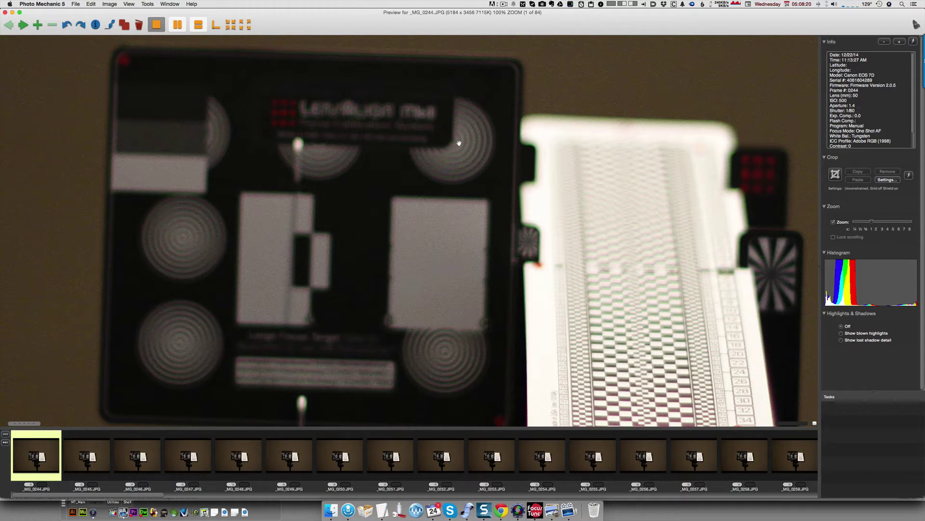
key("Right")
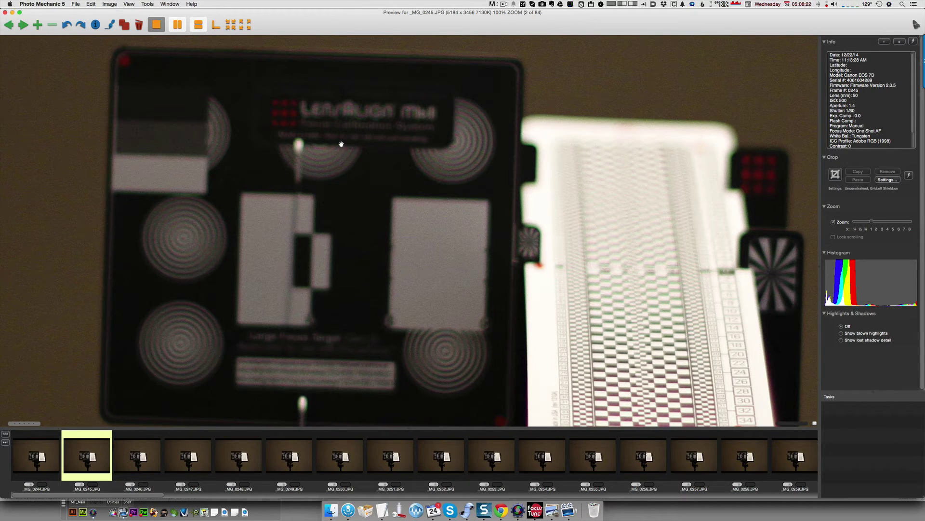
key("Right")
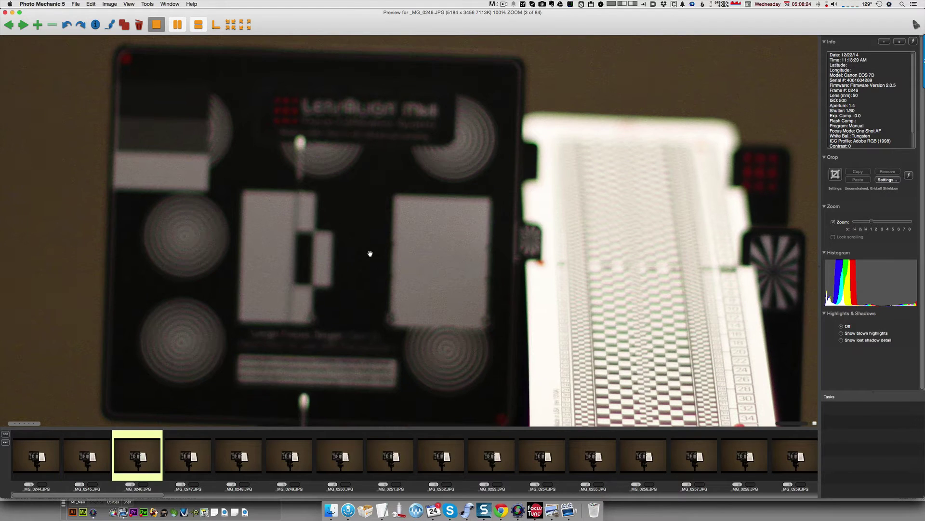
key("Right")
key("Right")
key("Right")
key("Right")
key("Right")
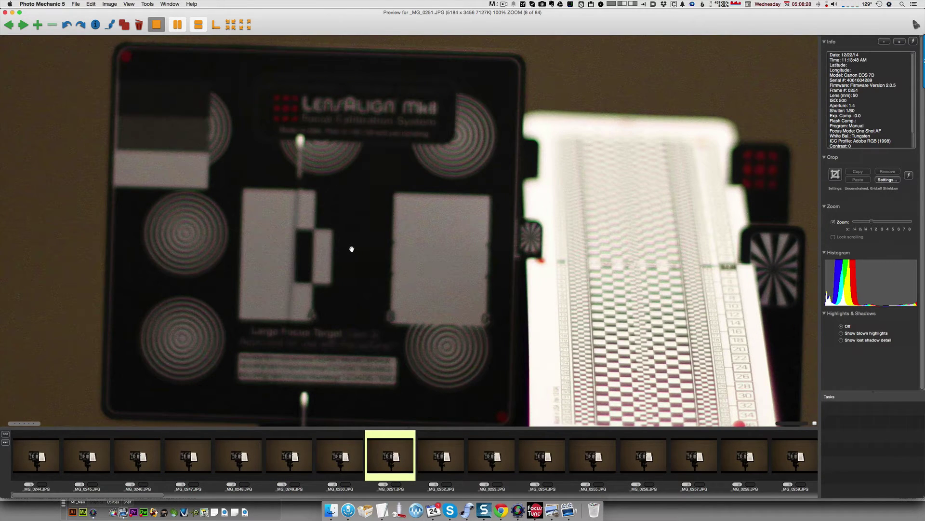
key("Right")
key("Right")
key("Right")
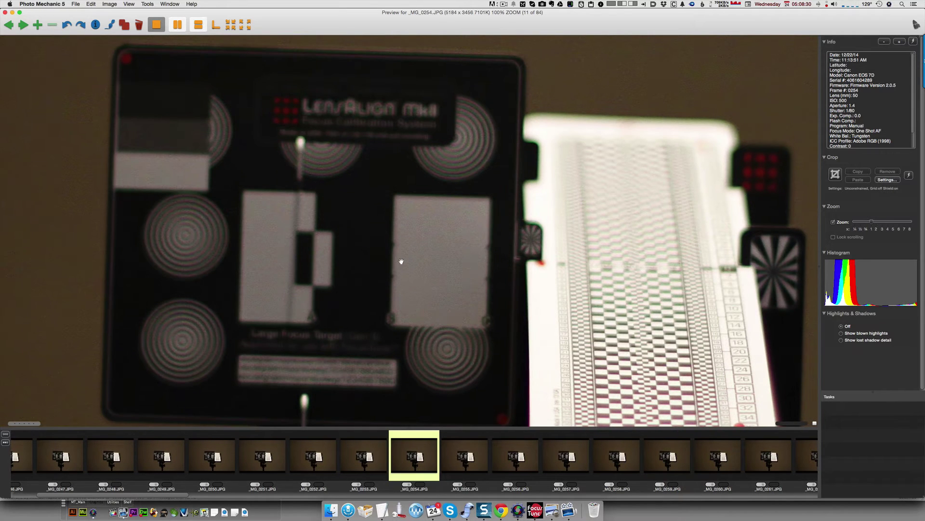
key("Right")
key("Right")
key("Right")
key("Right")
key("Right")
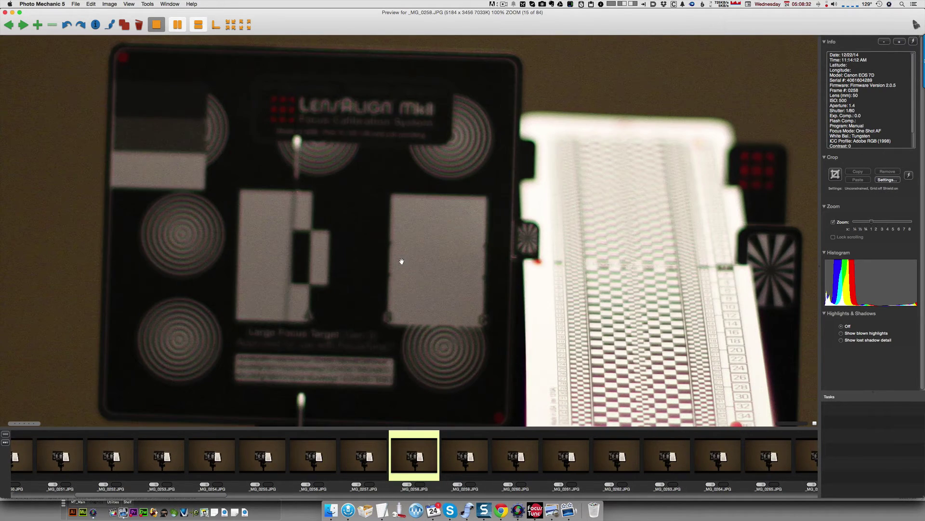
key("Right")
key("Right")
key("Right")
key("Right")
key("Right")
key("Right")
key("Right")
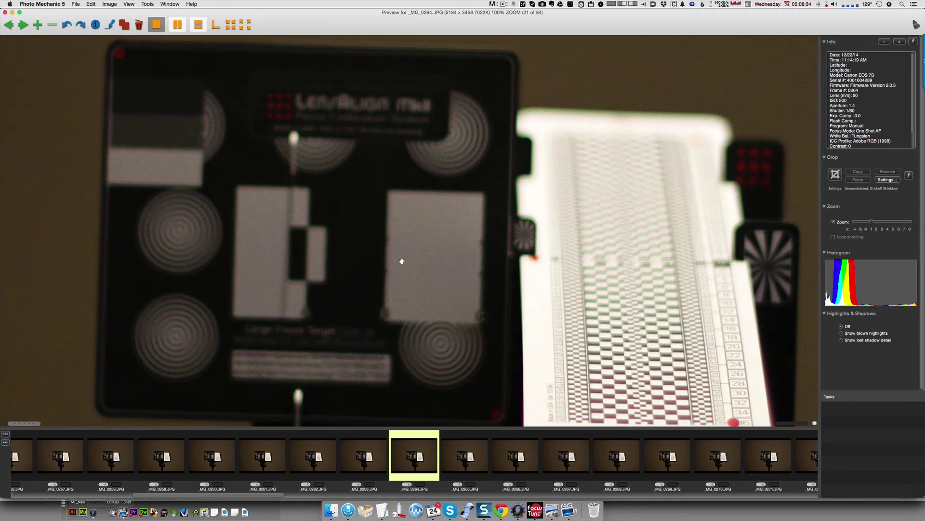
key("Right")
key("Right")
key("Right")
key("Right")
key("Right")
key("Right")
key("Right")
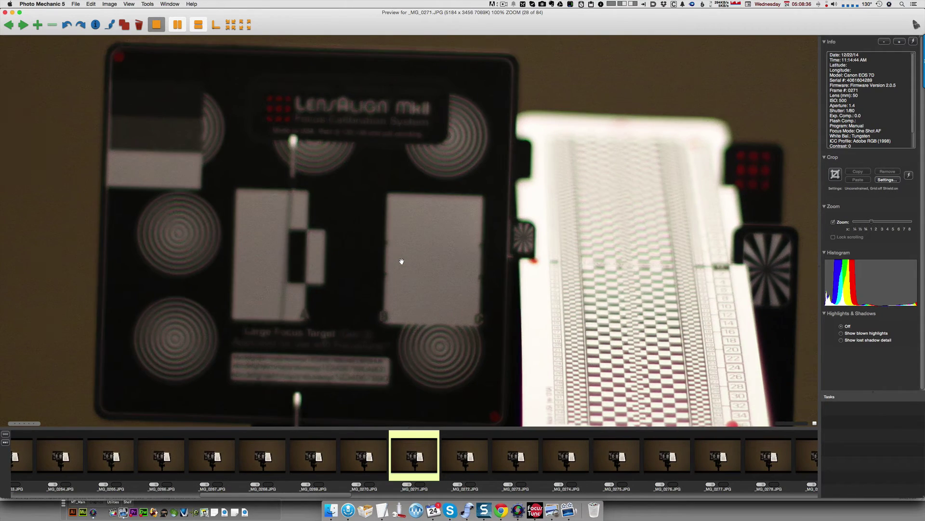
key("Right")
key("Right")
key("Right")
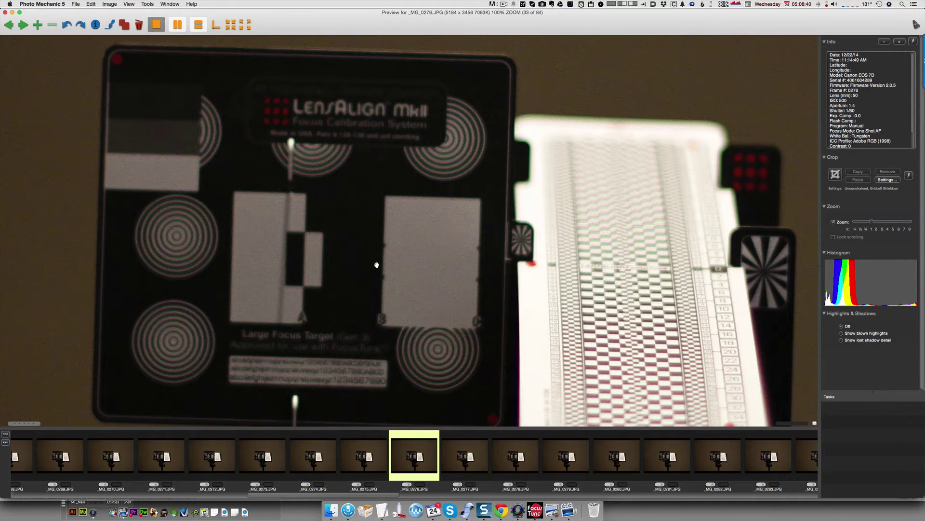
key("Right")
key("Right")
key("Right")
key("Right")
key("Right")
key("Right")
key("Right")
key("Right")
key("Right")
key("Right")
key("Right")
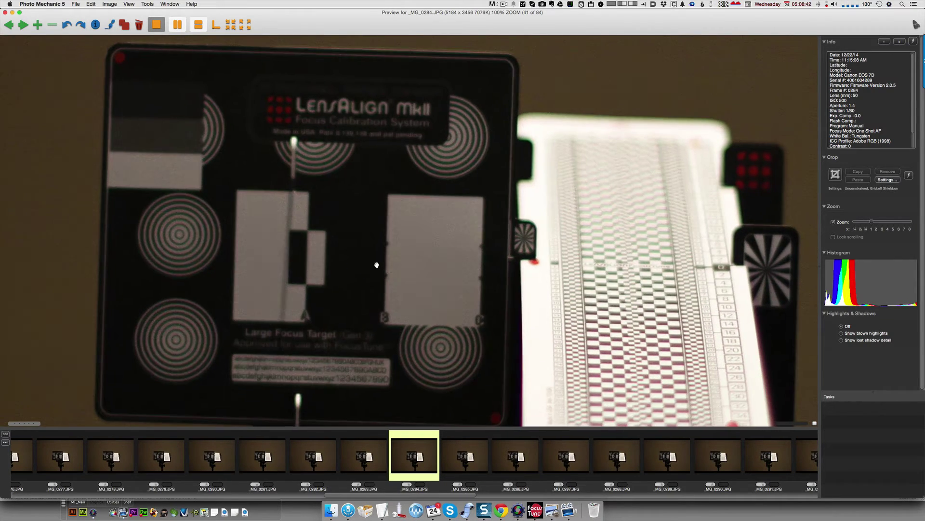
key("Right")
key("Right")
key("Right")
key("Right")
key("Right")
key("Right")
key("Right")
key("Right")
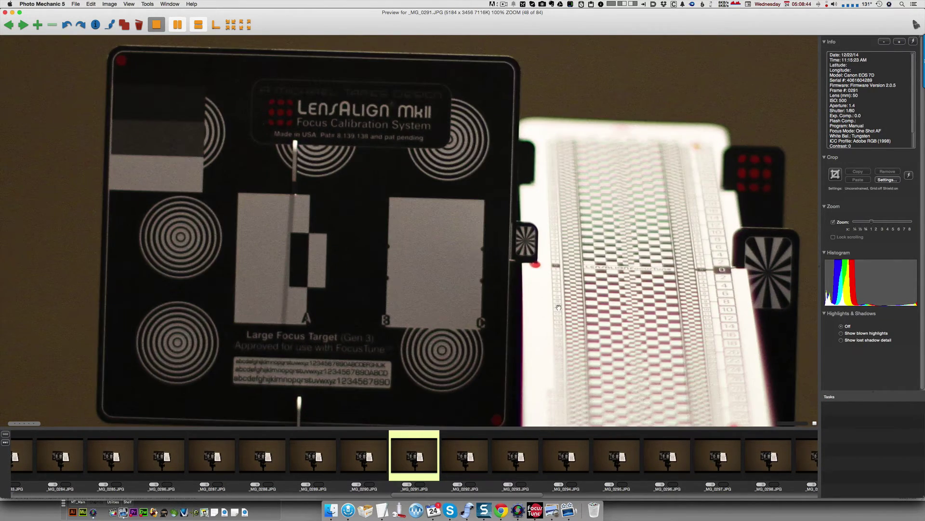
key("Right")
key("Right")
key("Right")
key("Right")
key("Right")
key("Right")
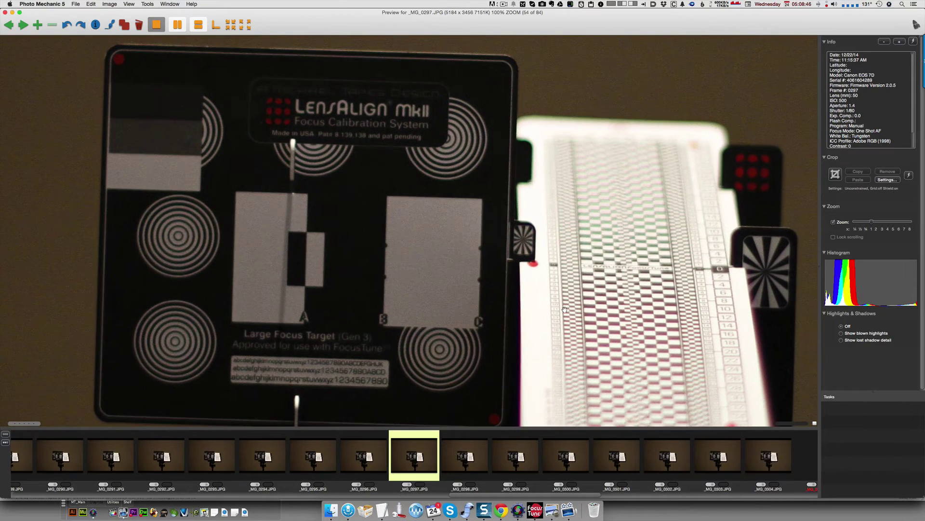
key("Right")
key("Right")
key("Right")
key("Right")
key("Right")
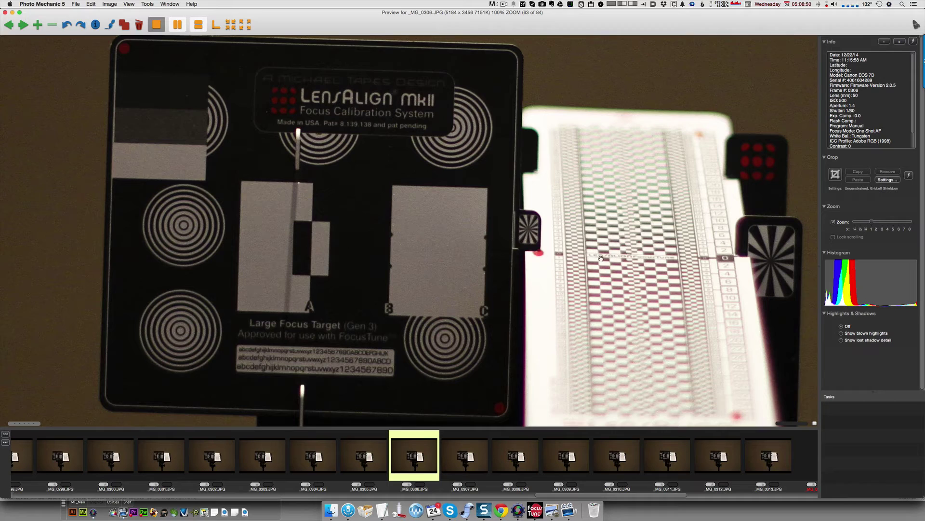
key("Right")
key("Right")
key("Right")
key("Right")
key("Right")
key("Right")
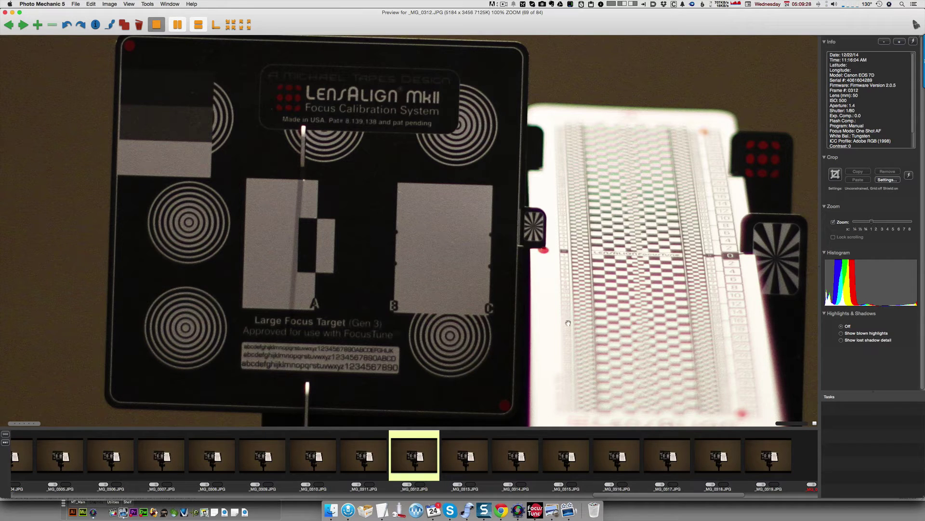
key("Right")
key("Right")
key("Right")
key("Right")
key("Right")
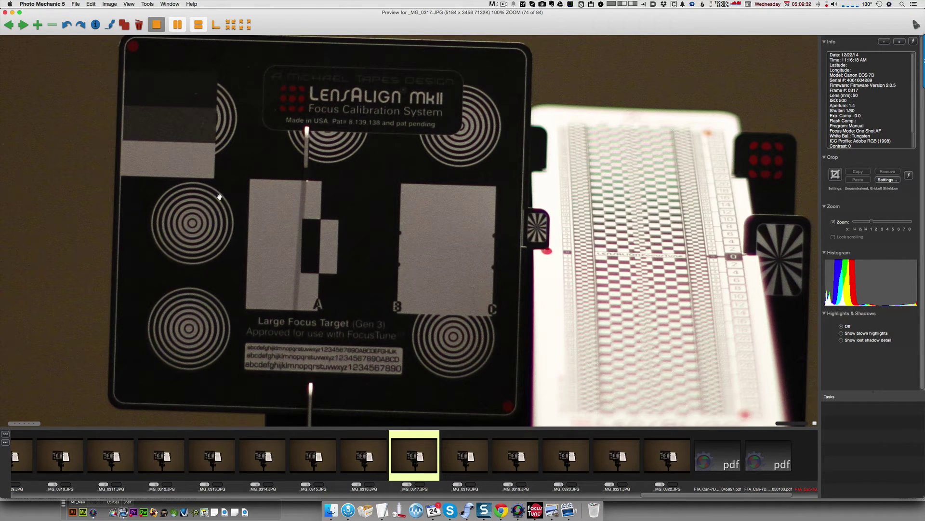
Step: Compare the target's sharpness going backward through the shots from _MG_0316.JPG to _MG_0310.JPG
left_click(367, 455)
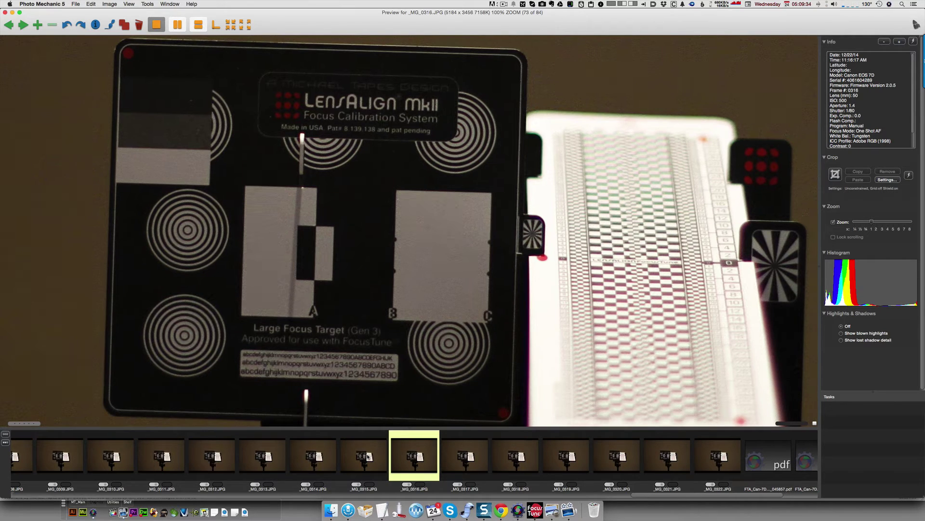
key("Left")
key("Left")
key("Left")
key("Left")
key("Left")
key("Left")
key("Left")
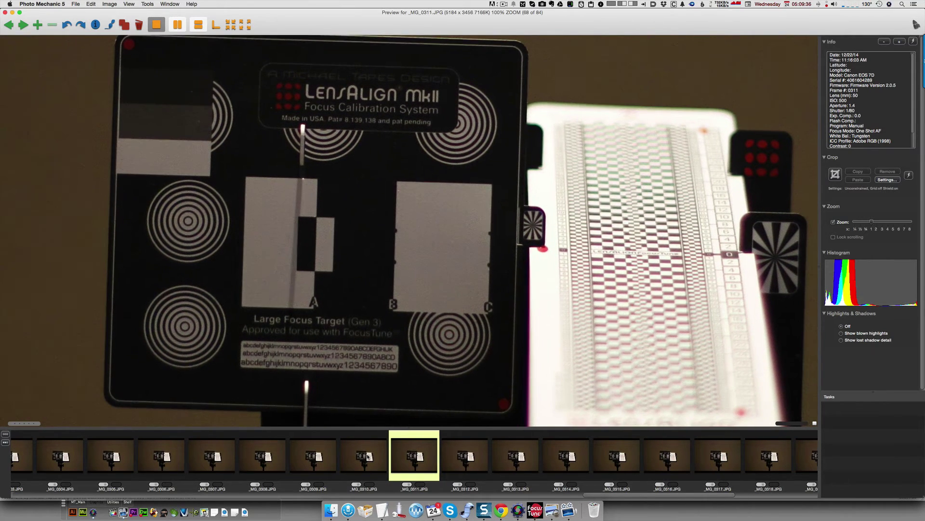
key("Right")
key("Right")
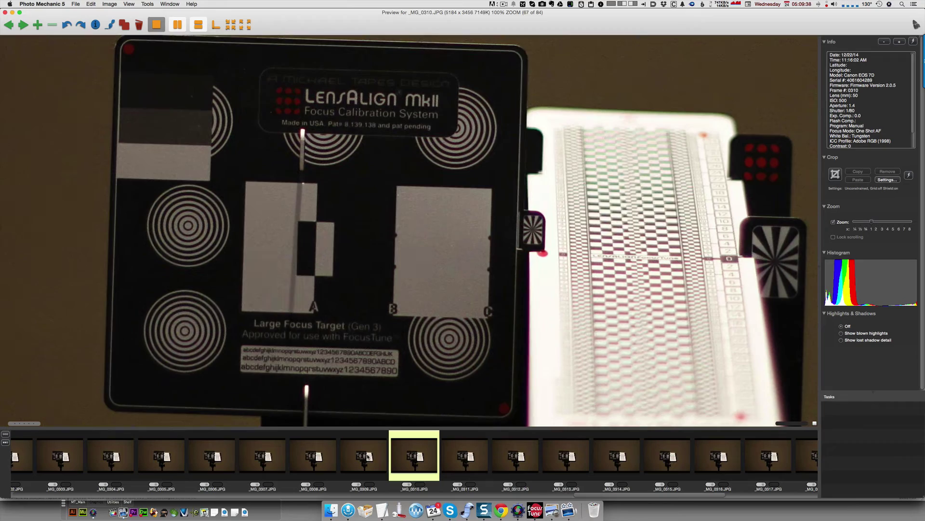
Step: Compare the target's sharpness going forward from _MG_0310.JPG to the last test photo, _MG_0322.JPG
key("Right")
key("Right")
key("Right")
key("Right")
key("Right")
key("Right")
key("Right")
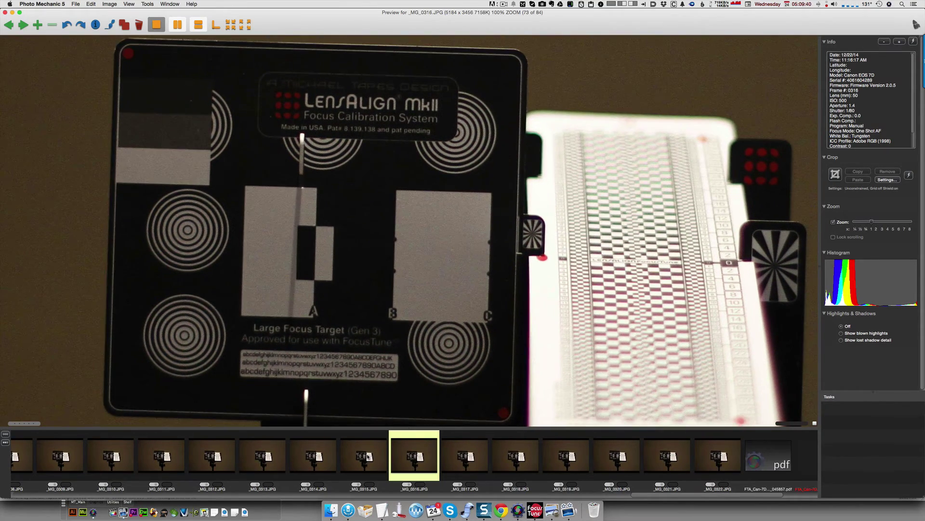
key("Right")
key("Right")
key("Right")
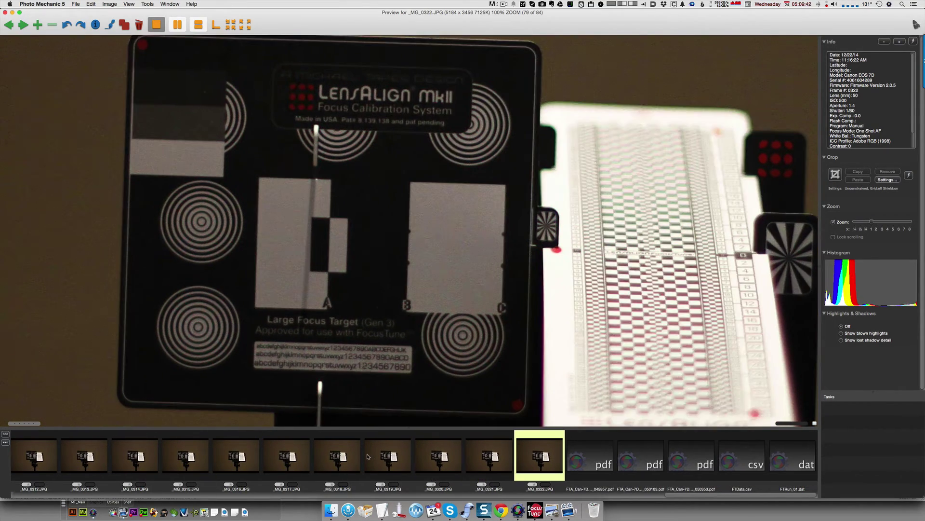
Step: Review the test shots in reverse order from _MG_0322.JPG to _MG_0283.JPG to see how the target's sharpness changes
key("Left")
key("Left")
key("Left")
key("Left")
key("Left")
key("Left")
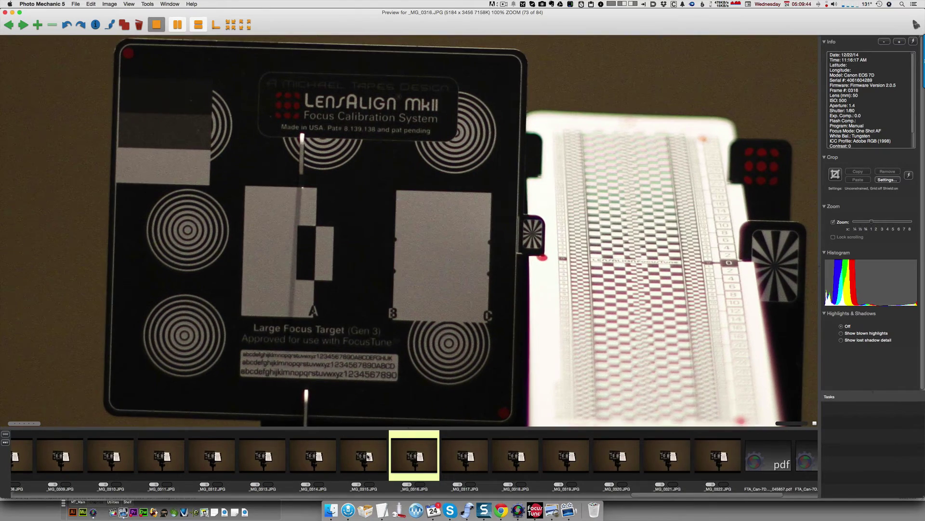
key("Left")
key("Left")
key("Left")
key("Left")
key("Left")
key("Left")
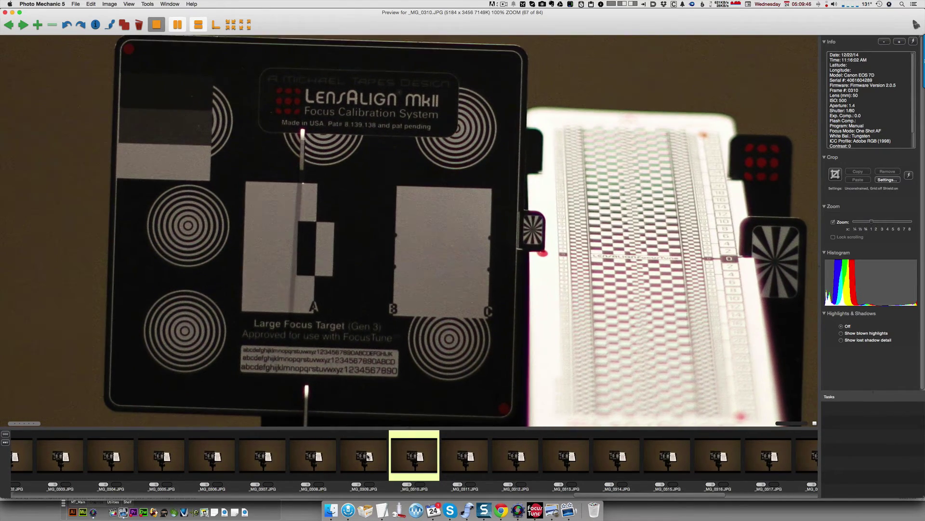
key("Left")
key("Left")
key("Left")
key("Left")
key("Left")
key("Left")
key("Left")
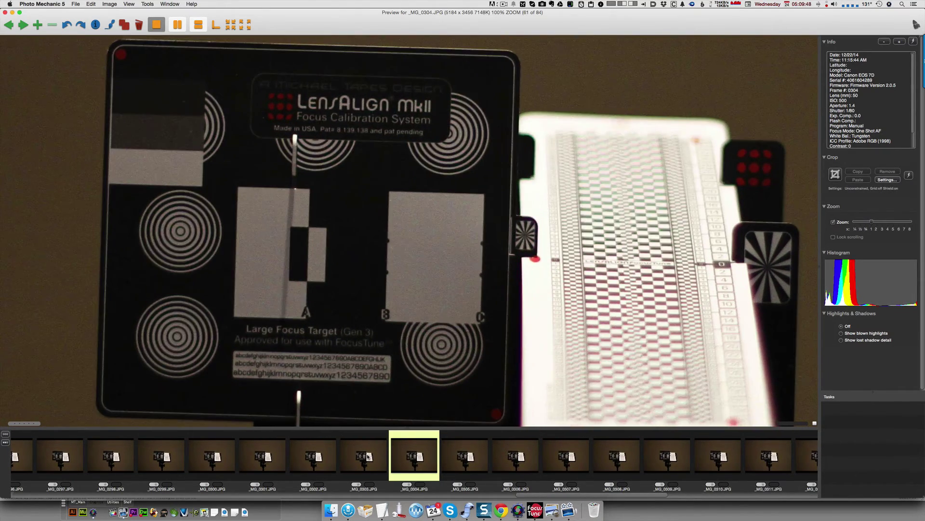
key("Left")
key("Left")
key("Left")
key("Left")
key("Left")
key("Left")
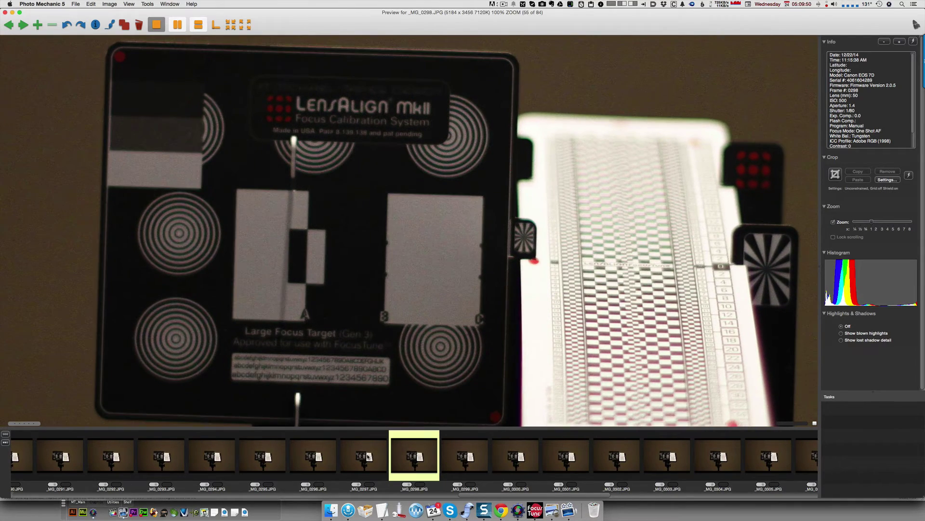
key("Left")
key("Left")
key("Left")
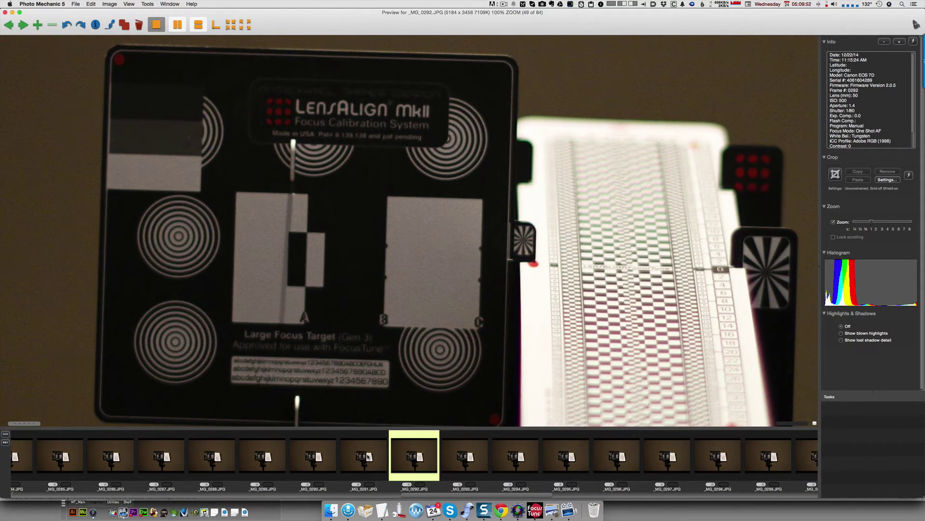
key("Left")
key("Left")
key("Left")
key("Left")
key("Left")
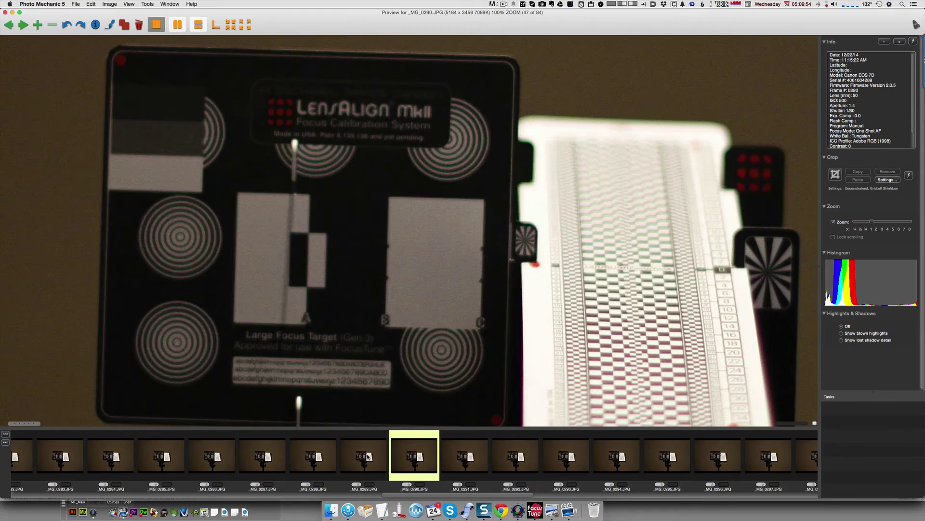
key("Left")
key("Left")
key("Left")
key("Left")
key("Left")
key("Left")
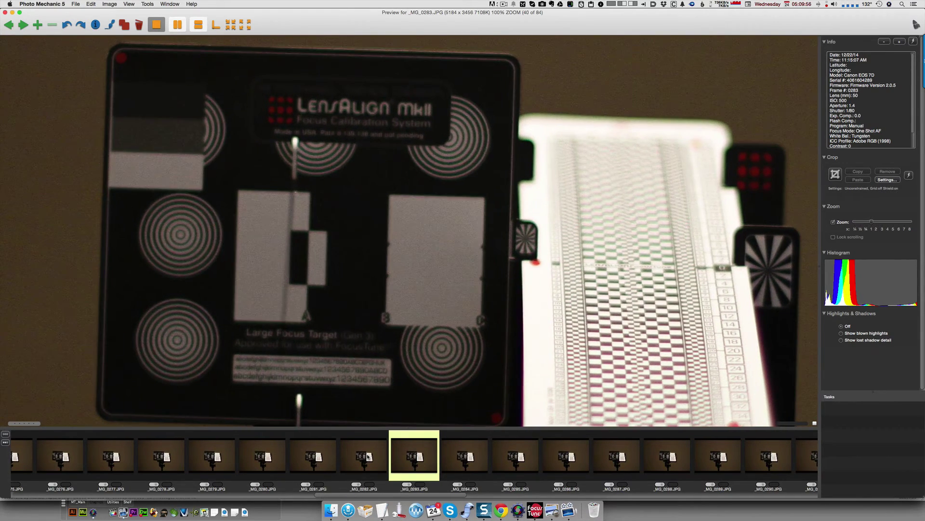
Step: Recheck the shots up to _MG_0285.JPG and examine the target's blur going backward to _MG_0271.JPG
key("Right")
key("Right")
key("Right")
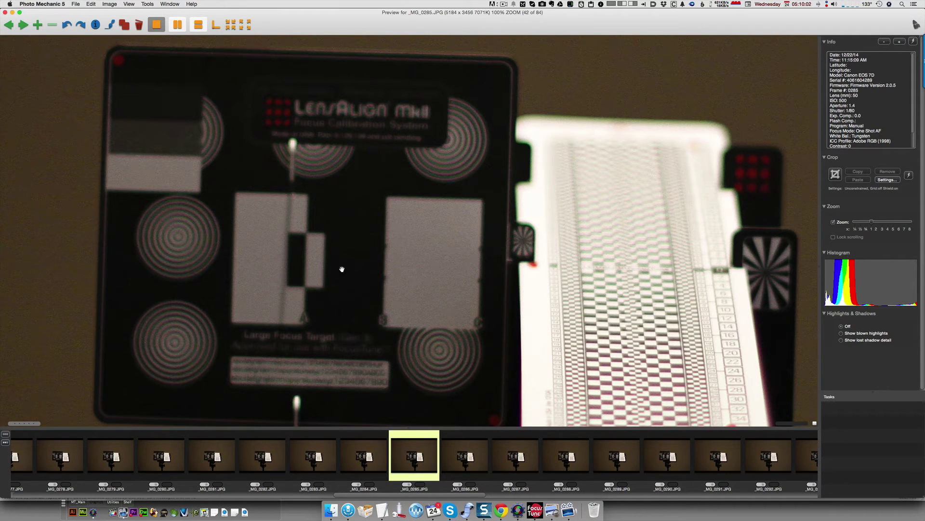
key("Left")
key("Left")
key("Left")
key("Left")
key("Left")
key("Left")
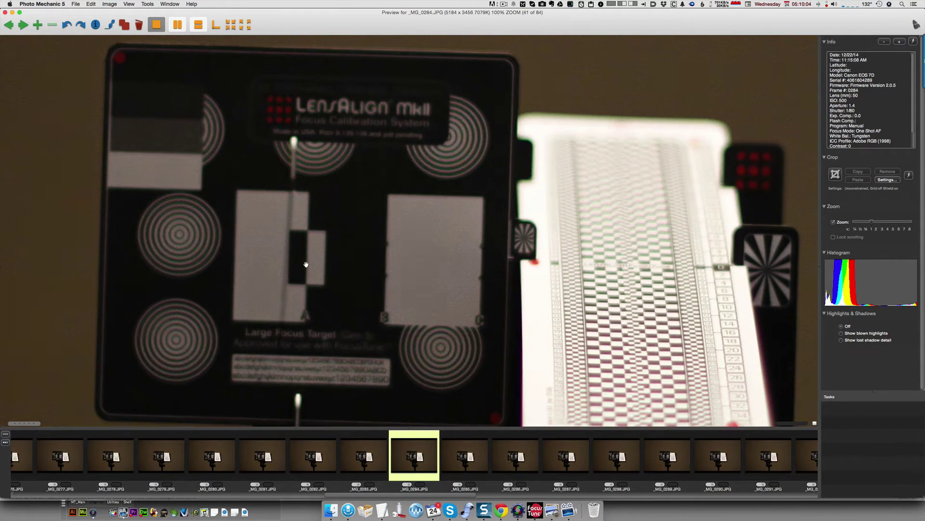
key("Left")
key("Left")
key("Left")
key("Left")
key("Left")
key("Left")
key("Left")
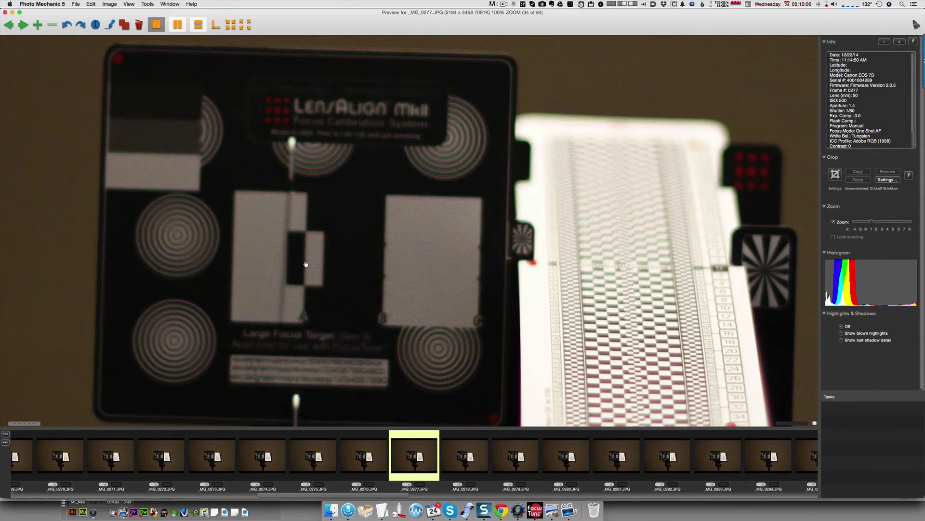
key("Left")
key("Left")
key("Left")
key("Left")
key("Left")
key("Left")
key("Left")
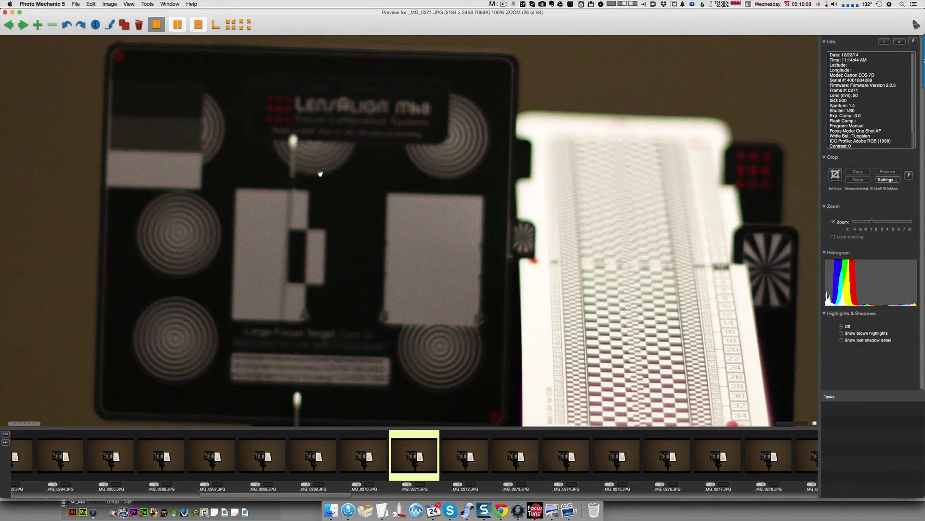
Step: Examine the target's blur from _MG_0271.JPG back to _MG_0263.JPG, and compare the shots forward to _MG_0277.JPG
key("Right")
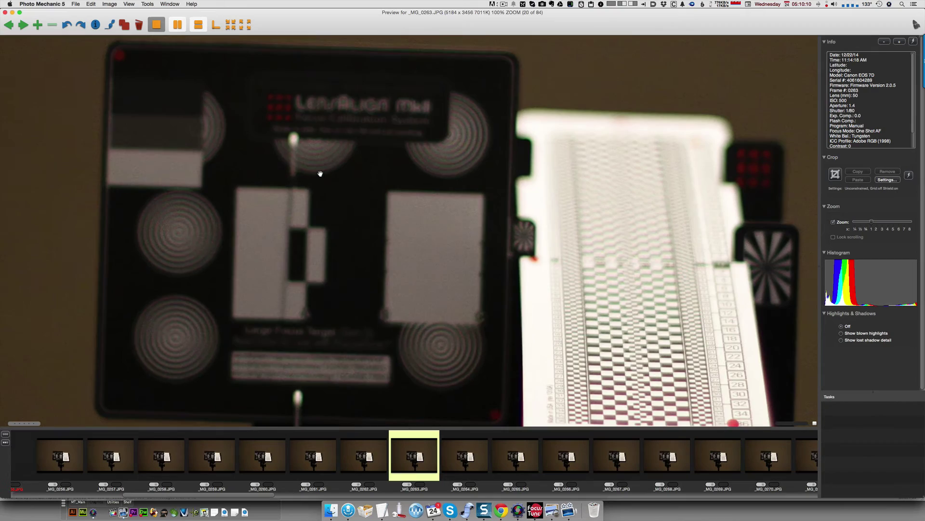
key("Right")
key("Right")
key("Right")
key("Right")
key("Right")
key("Right")
key("Right")
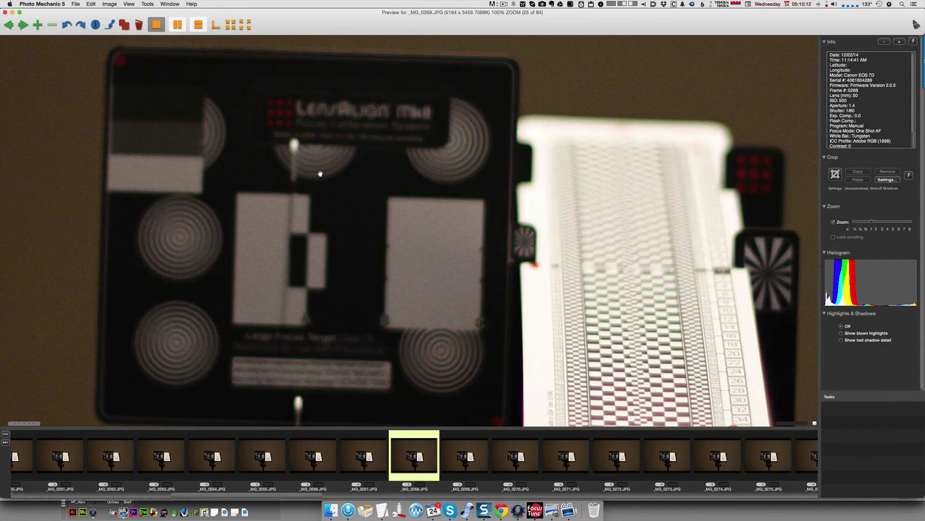
key("Right")
key("Right")
key("Right")
key("Right")
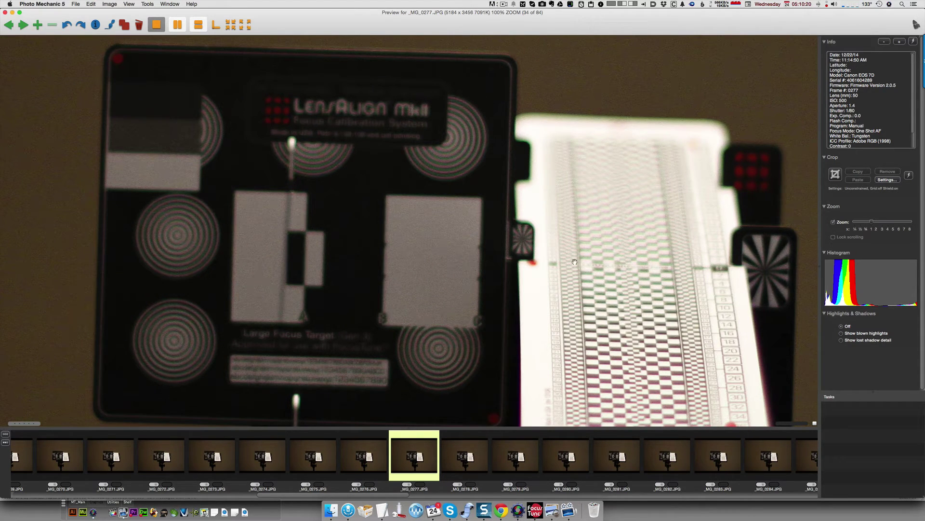
Step: Compare the target's sharpness going forward through the shots from _MG_0277.JPG to _MG_0289.JPG
key("Right")
key("Right")
key("Right")
key("Right")
key("Right")
key("Right")
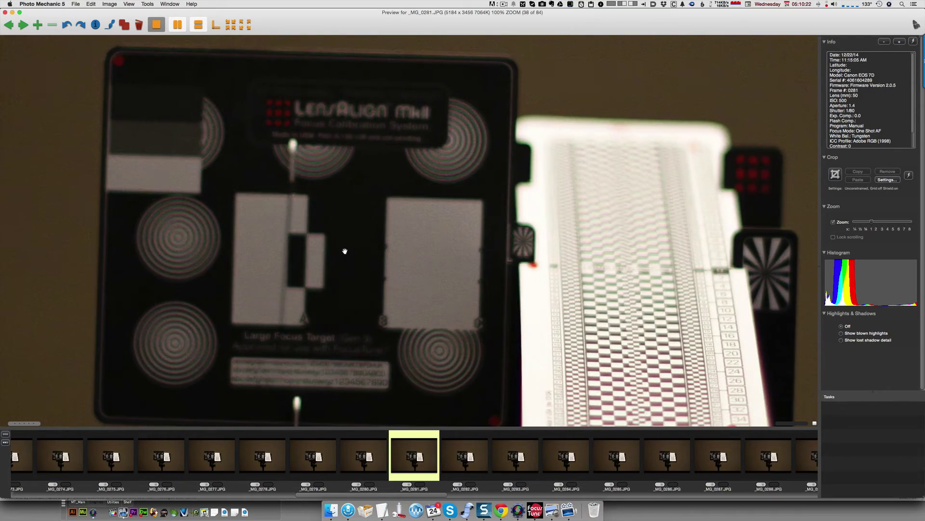
key("Right")
key("Right")
key("Right")
key("Right")
key("Right")
key("Right")
key("Right")
key("Right")
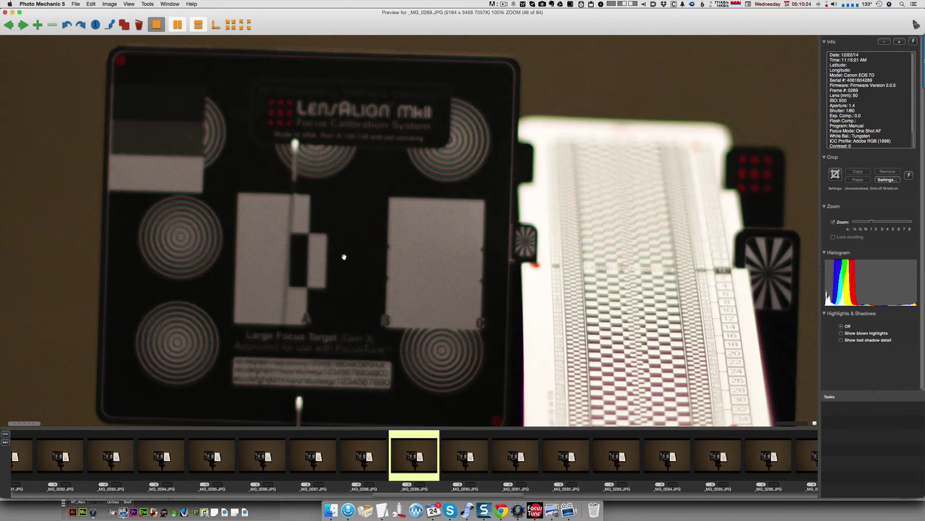
Step: Compare the target's sharpness forward from _MG_0289.JPG to _MG_0297.JPG, and return to _MG_0296.JPG for a closer look
key("Right")
key("Right")
key("Right")
key("Right")
key("Right")
key("Right")
key("Right")
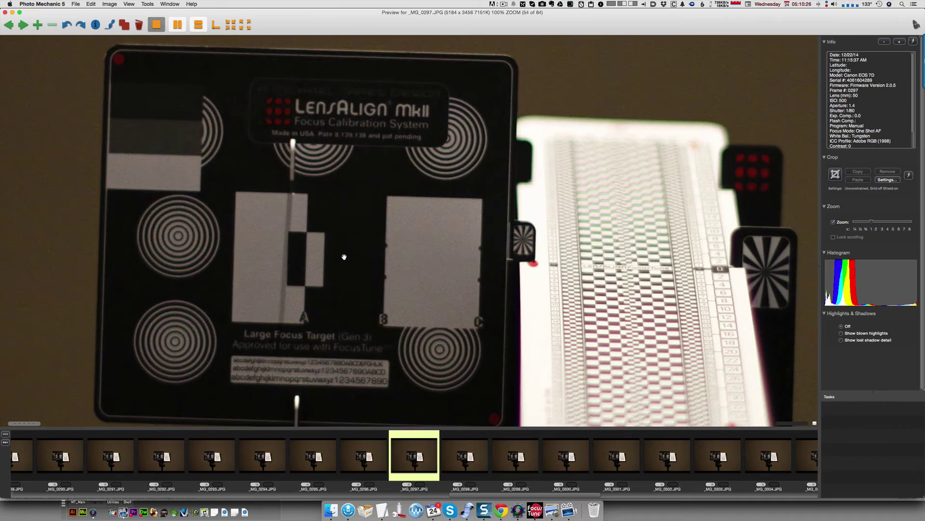
key("Left")
key("Left")
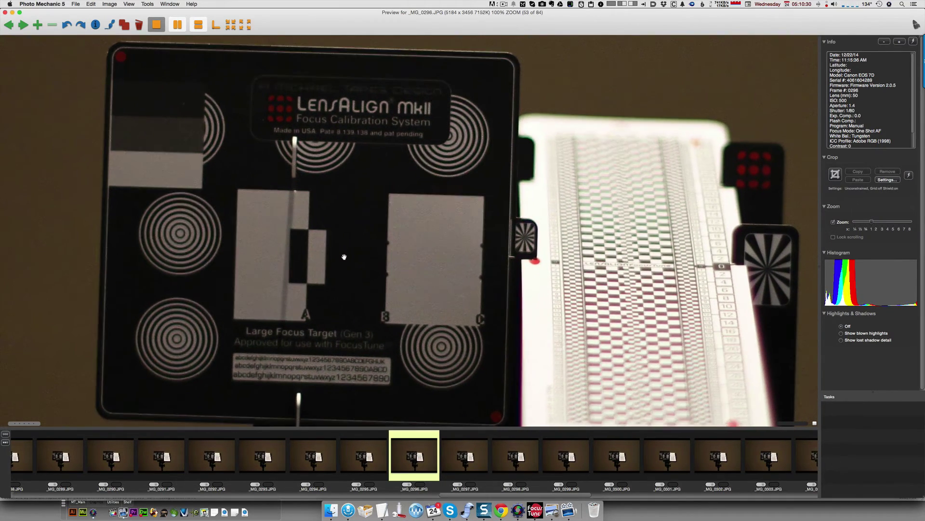
Step: Switch to FocusTune and mark the focus target's upper-left and lower-right red dots and the ruler's three designated points
left_click(534, 511)
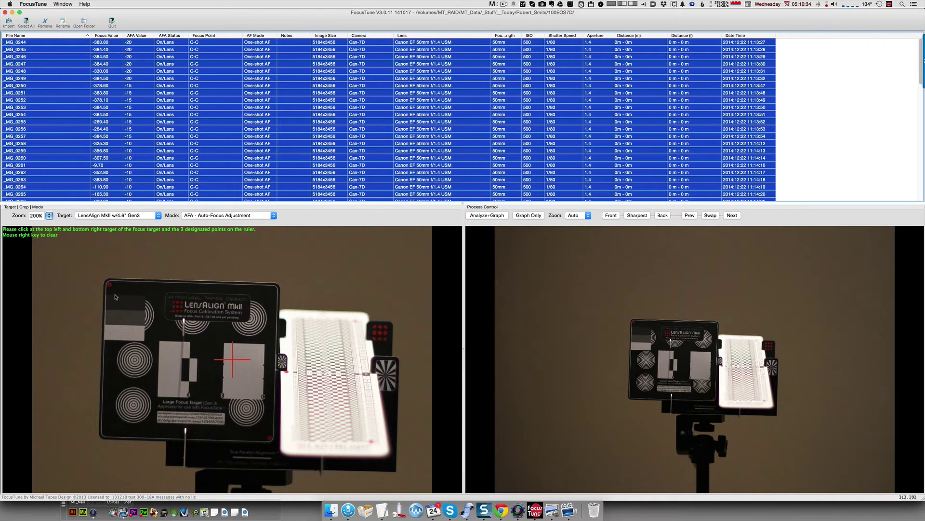
left_click(110, 286)
left_click(270, 438)
left_click(356, 321)
left_click(370, 440)
left_click(288, 372)
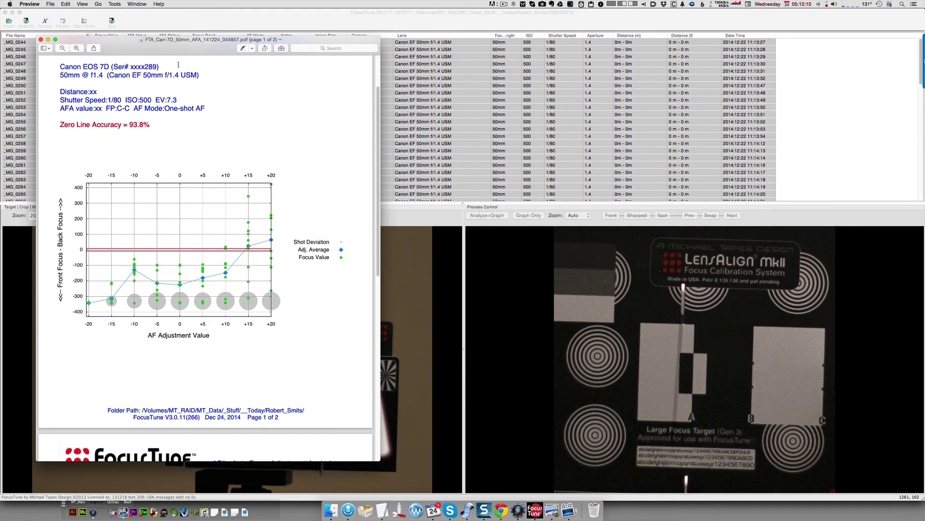
double_click(127, 42)
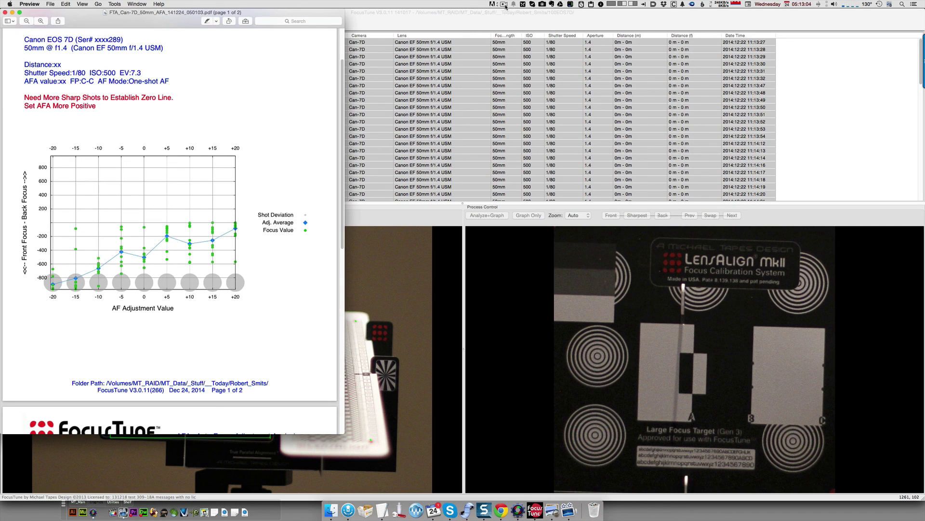
left_click(504, 5)
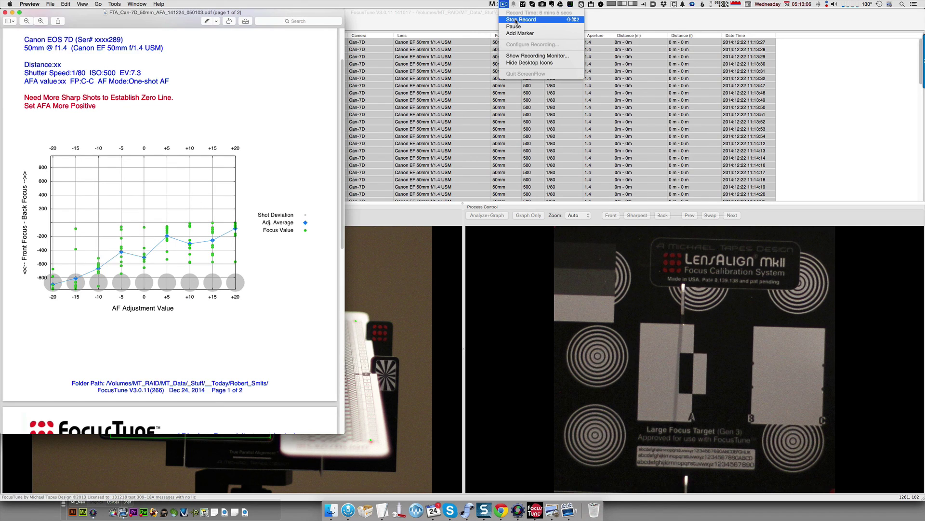